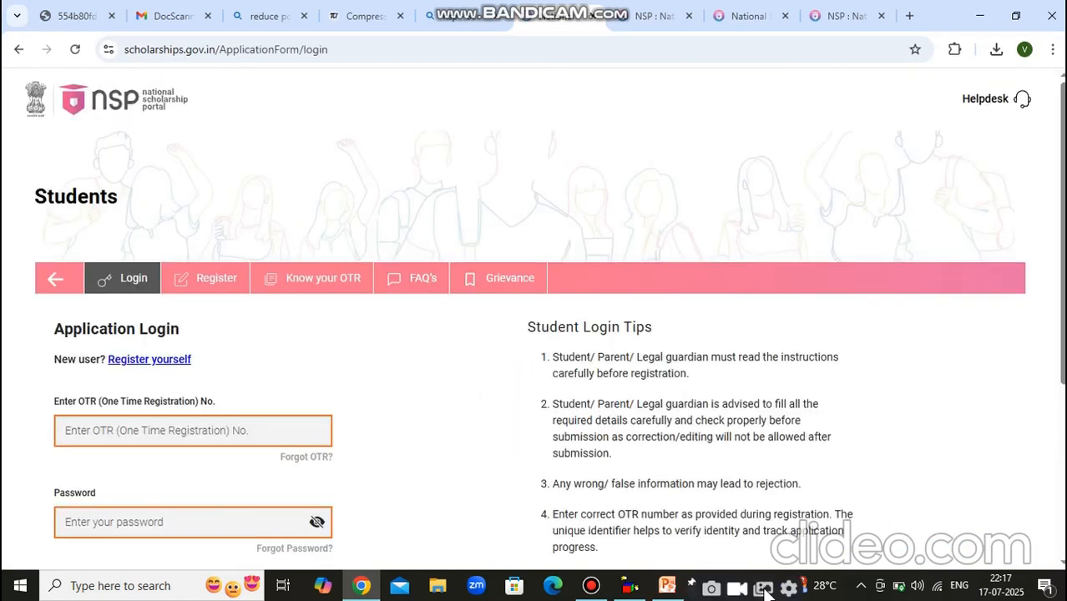
Enter the student's OTR number, password and captcha PIN, then log in.
click(1061, 564)
scroll(1062, 564, down, 4)
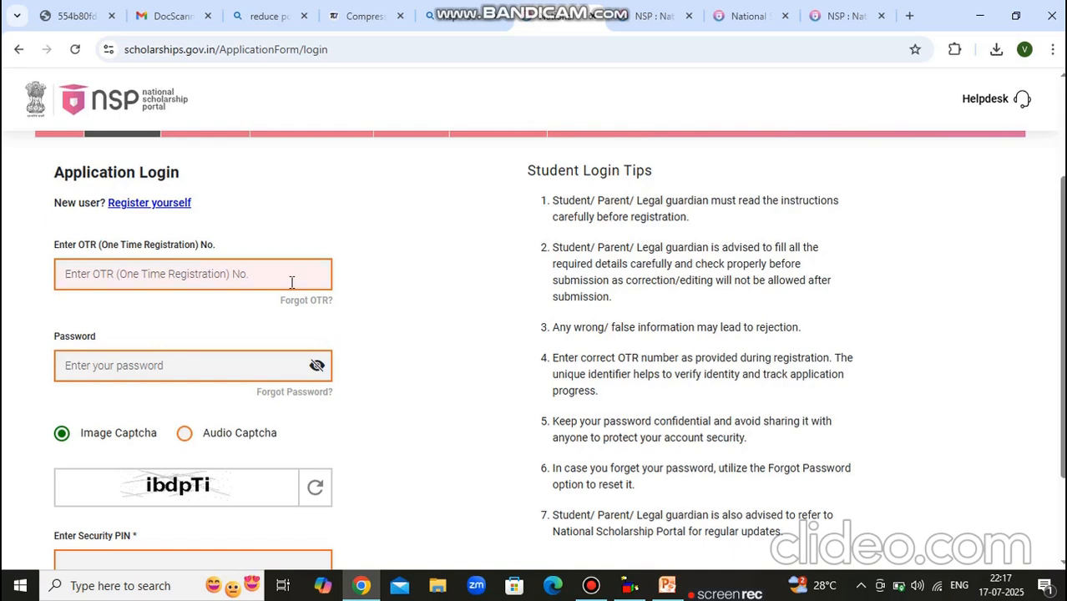
text(23)
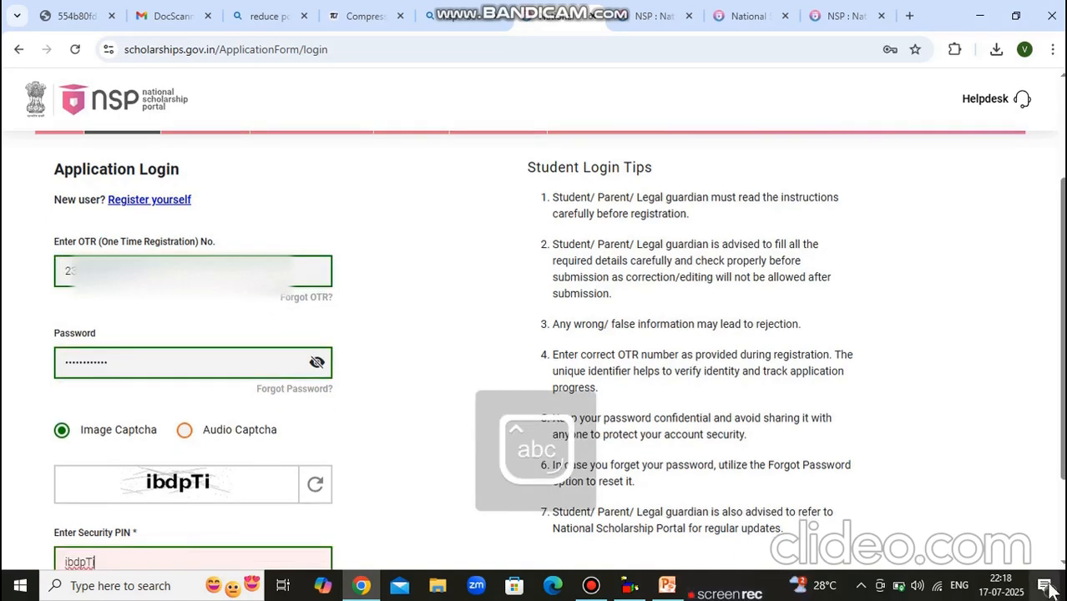
scroll(424, 455, down, 2)
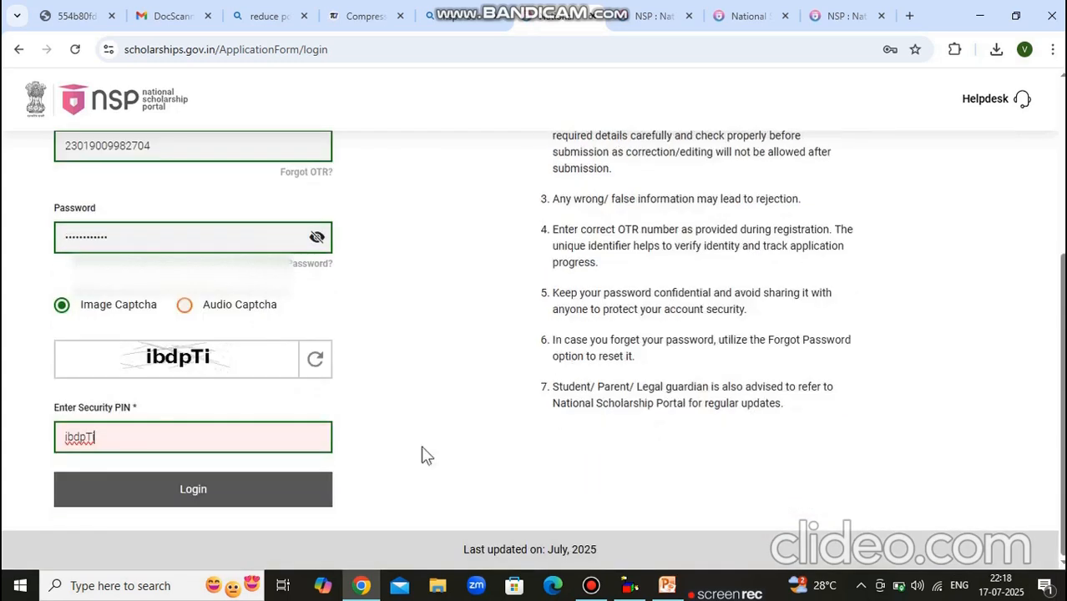
click(246, 501)
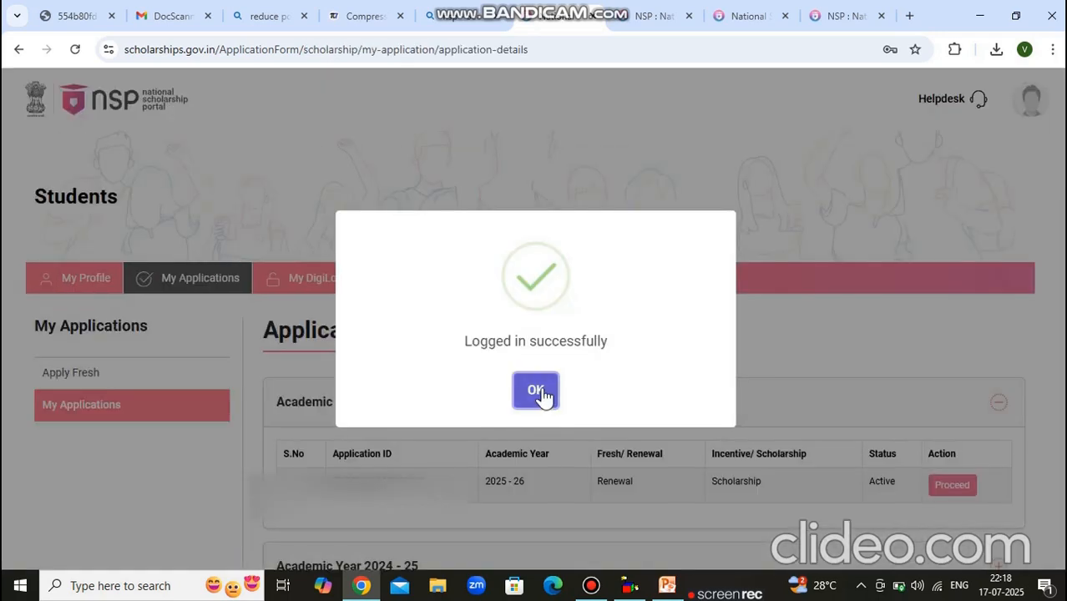
Dismiss the login message and open the 2025-26 Renew Application form at Present Institute.
click(539, 394)
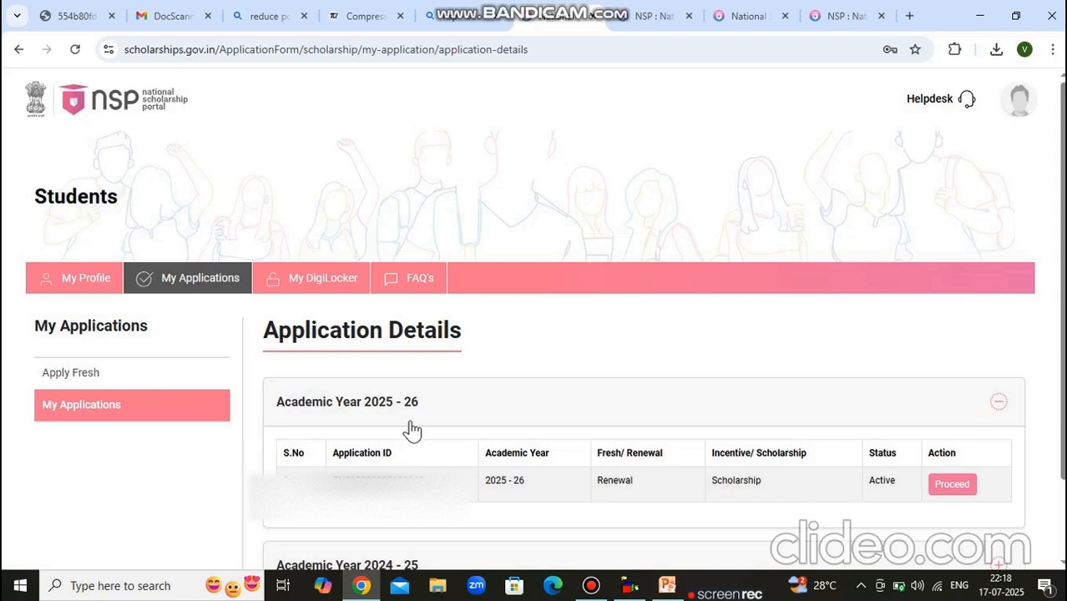
scroll(673, 534, down, 2)
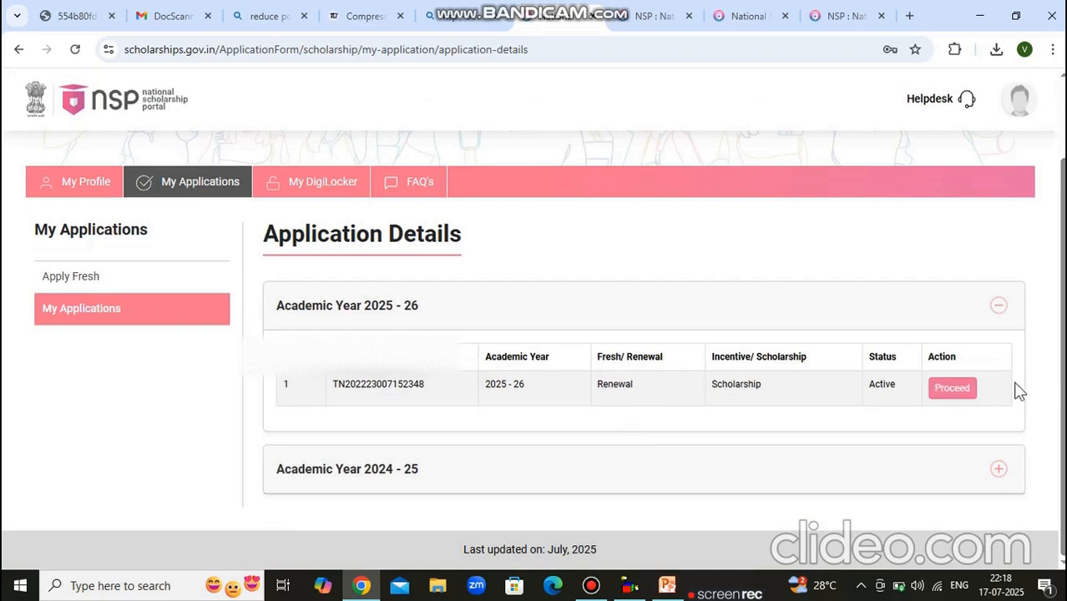
click(952, 389)
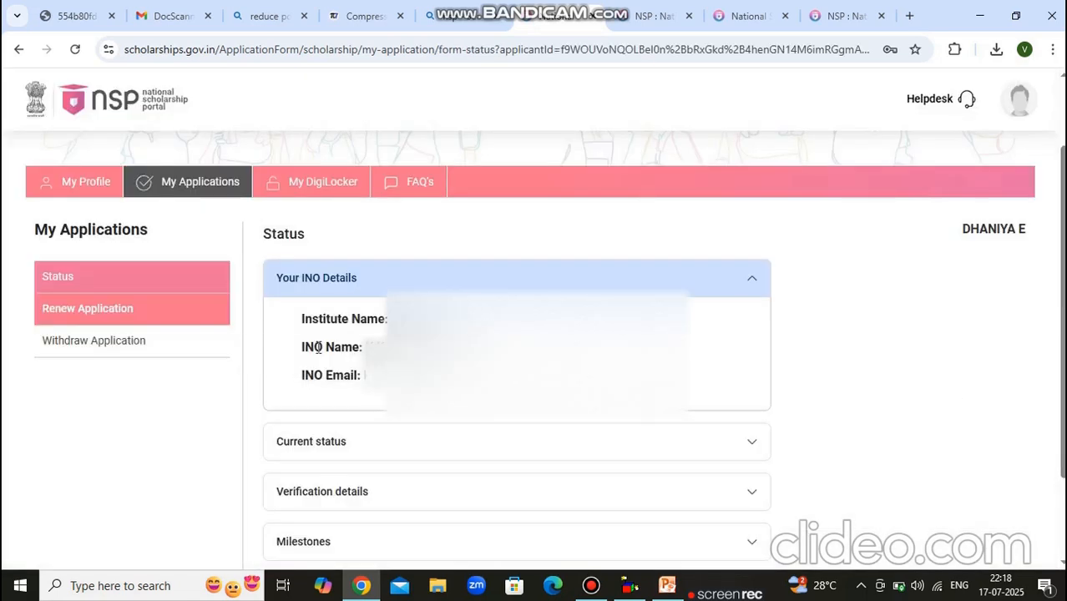
click(185, 310)
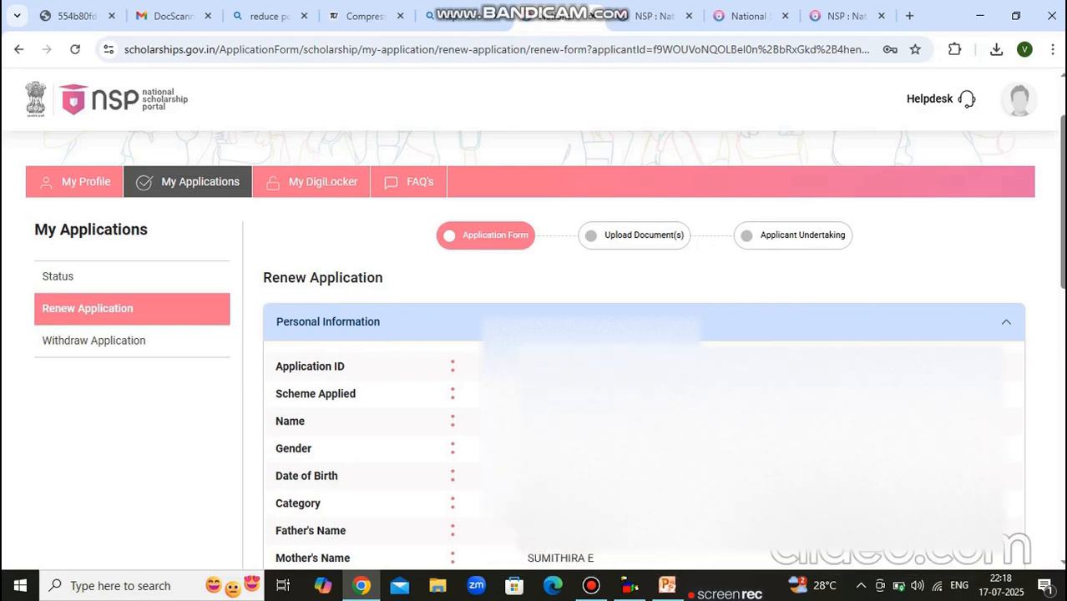
key(Page_Down)
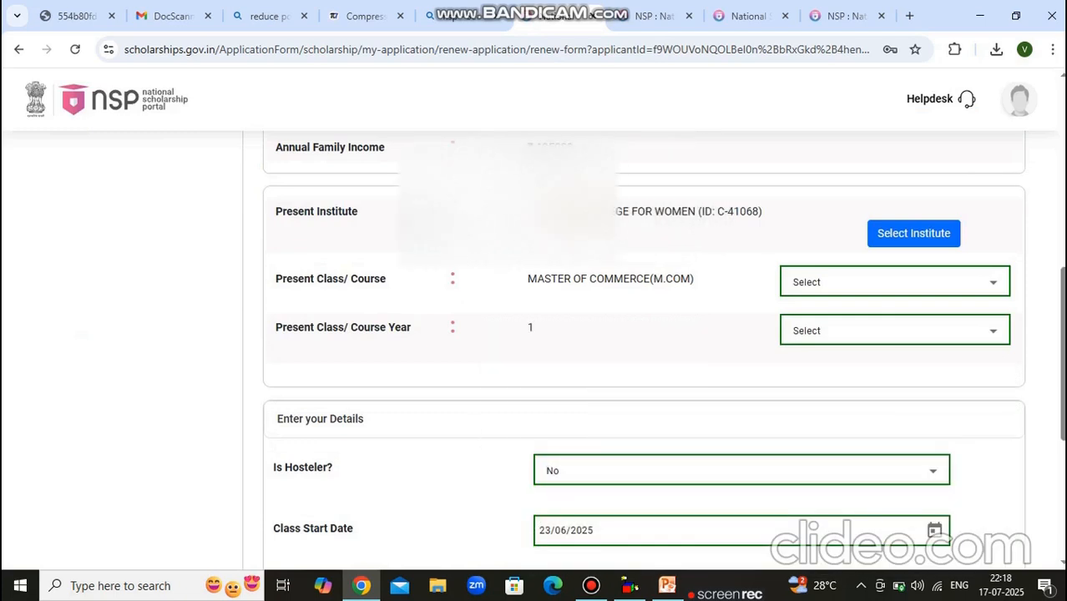
Pick VELLALAR COLLEGE FOR WOMEN from a TAMIL NADU, ERODE search for 'VELLALAR' and confirm.
click(926, 238)
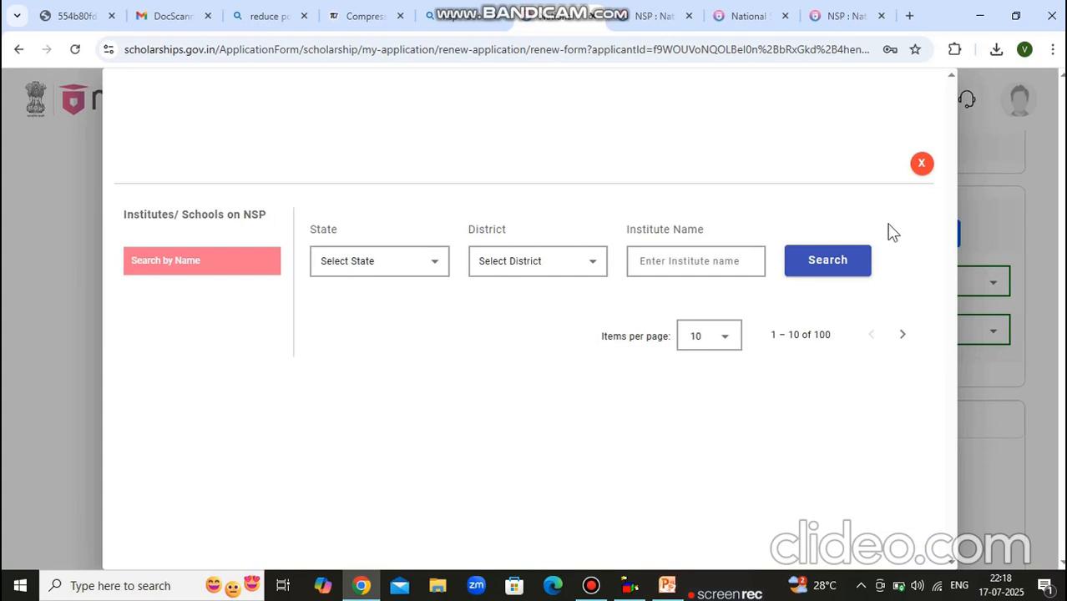
click(401, 274)
scroll(407, 272, down, 5)
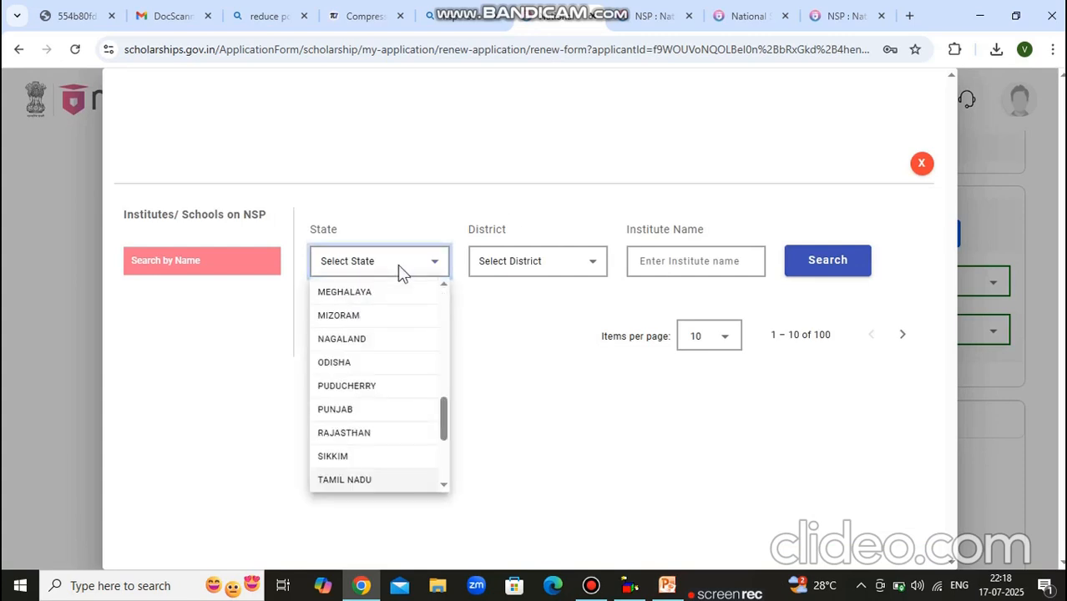
click(367, 480)
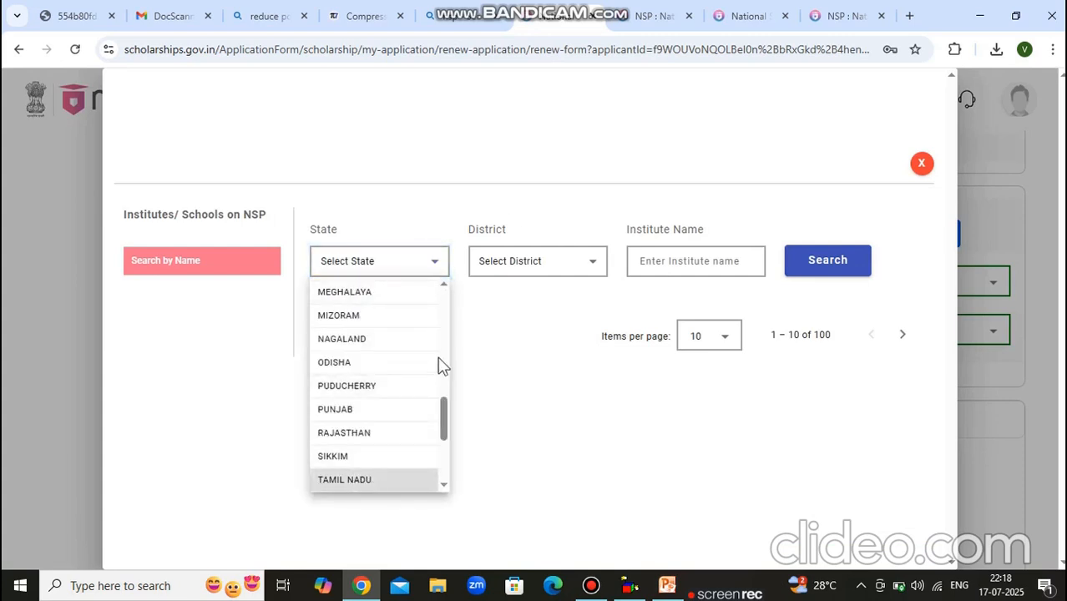
click(501, 268)
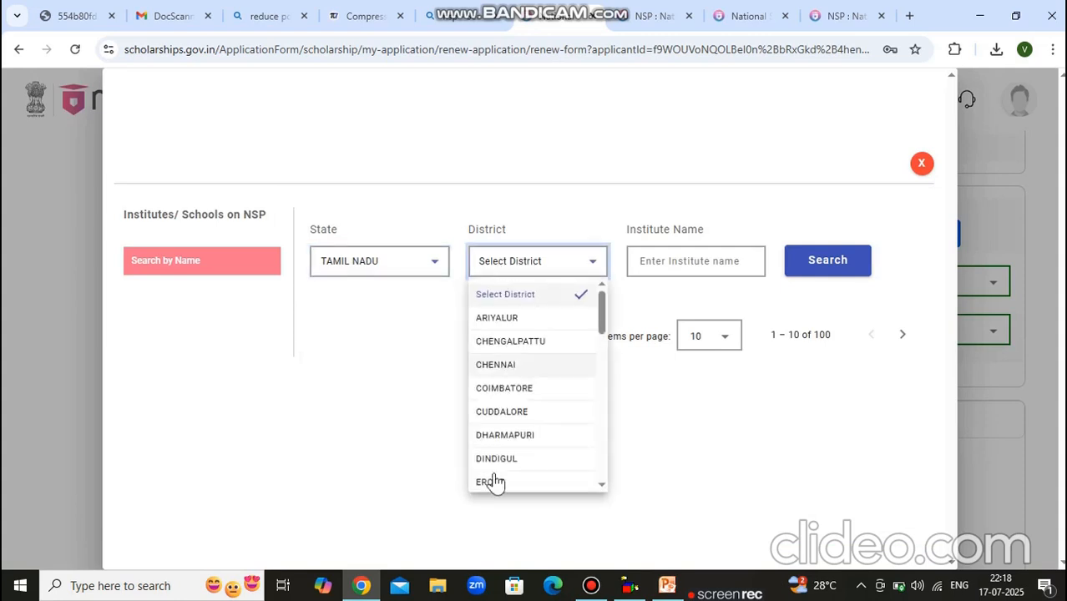
click(499, 482)
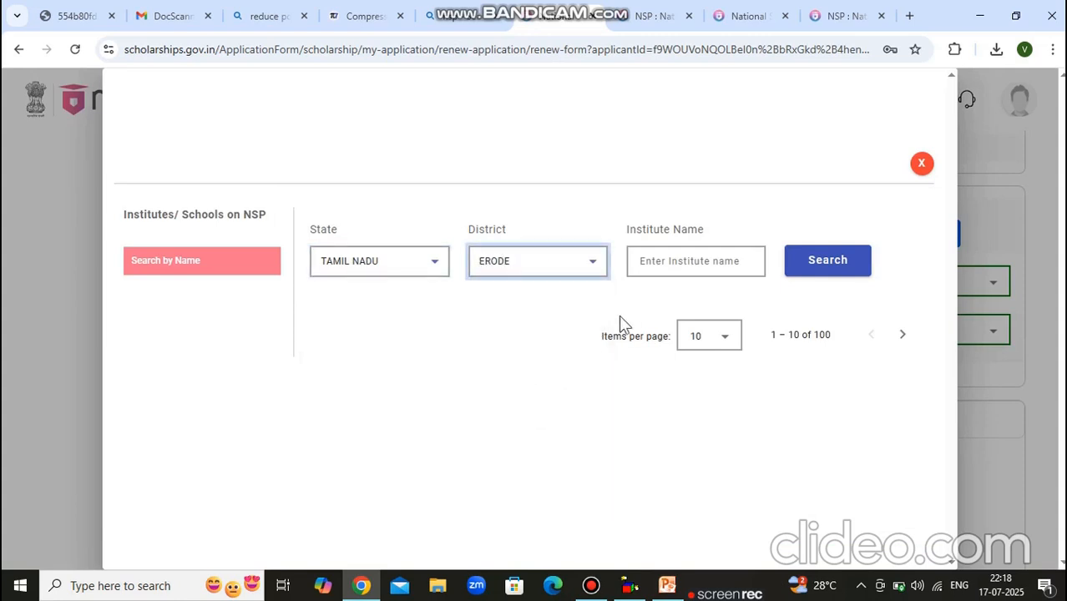
click(666, 264)
key(Caps_Lock)
text(V)
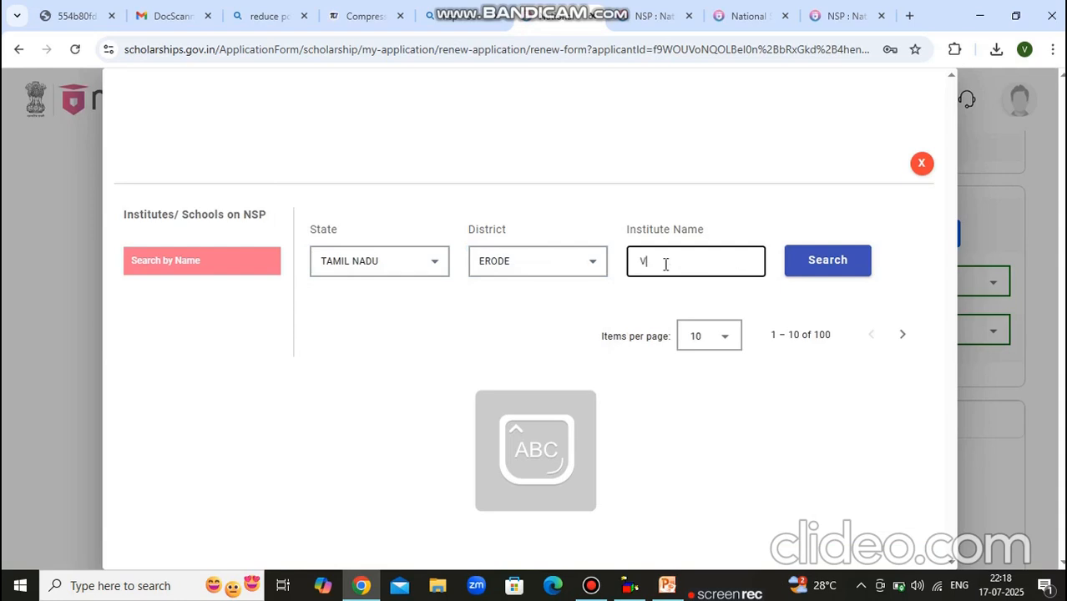
text(ELLALAR)
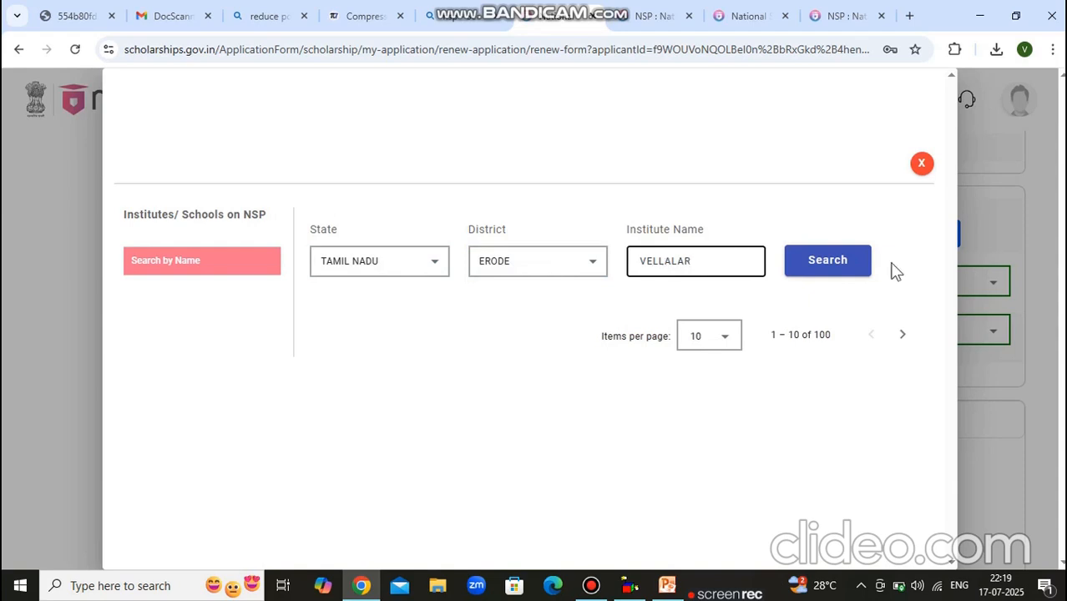
click(848, 262)
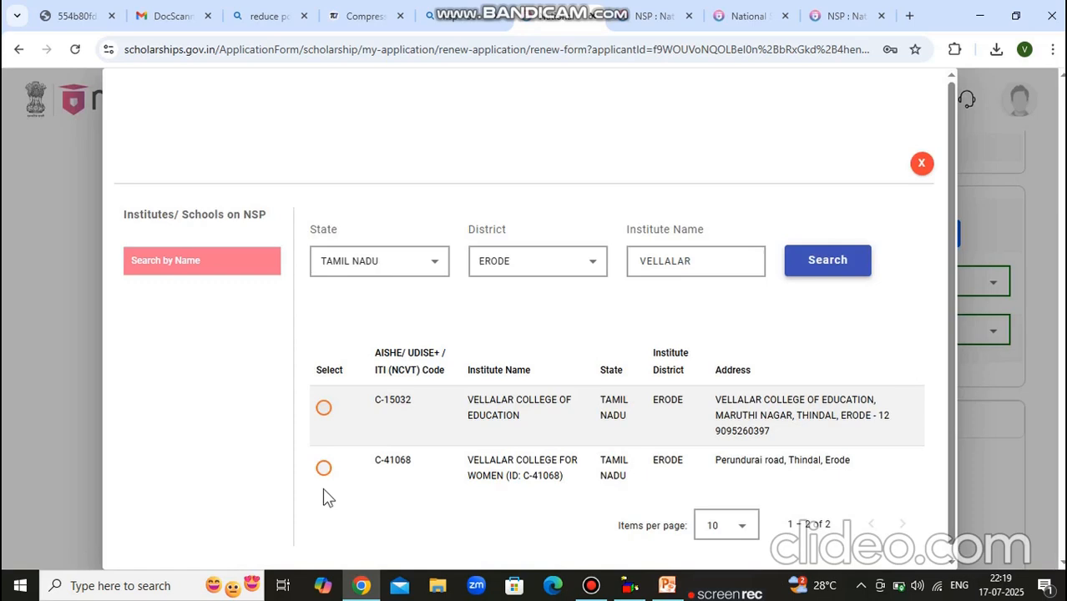
click(324, 468)
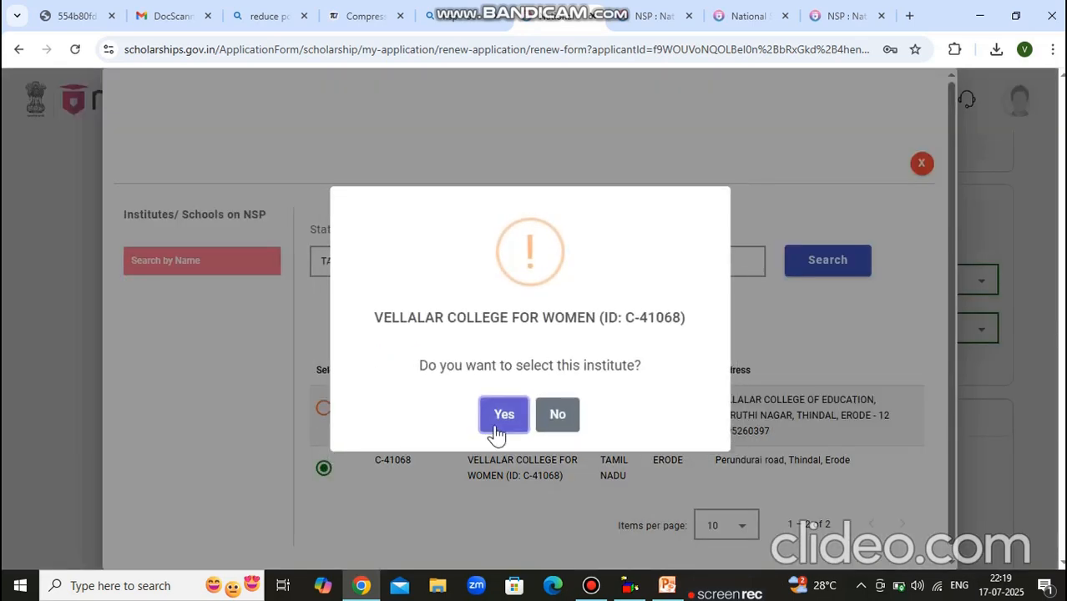
click(505, 417)
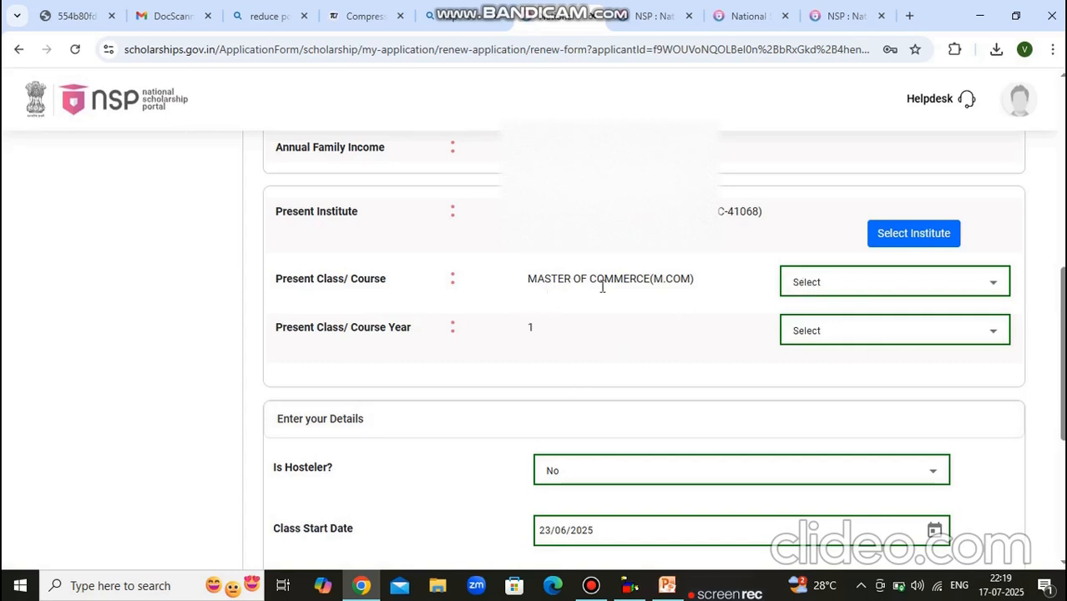
Set the present course to MASTER OF COMMERCE (M.COM) with course year 1.
click(852, 287)
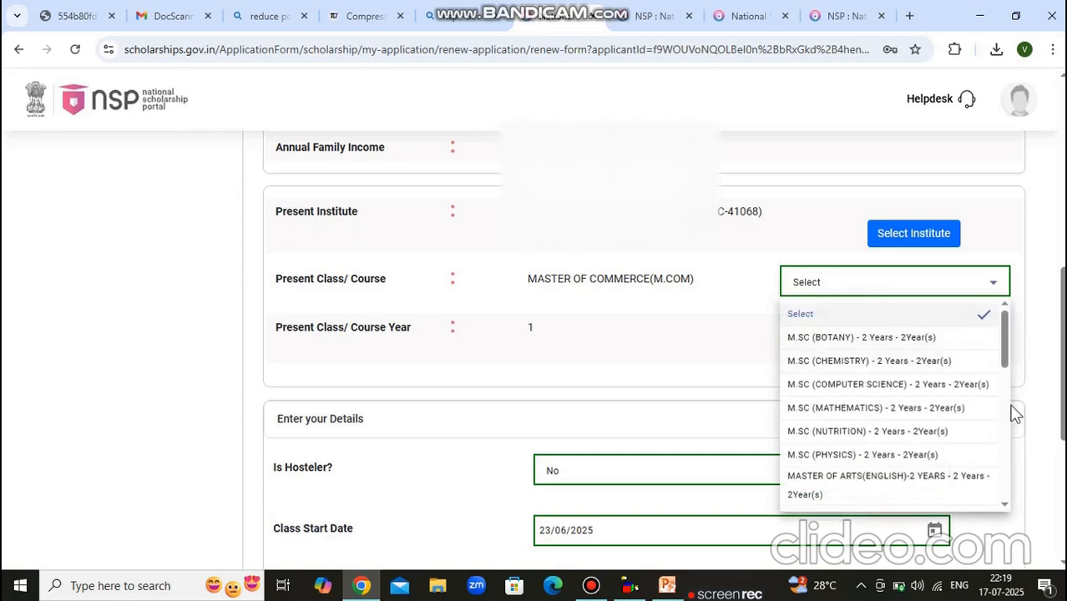
scroll(1002, 501, down, 2)
scroll(1003, 502, down, 3)
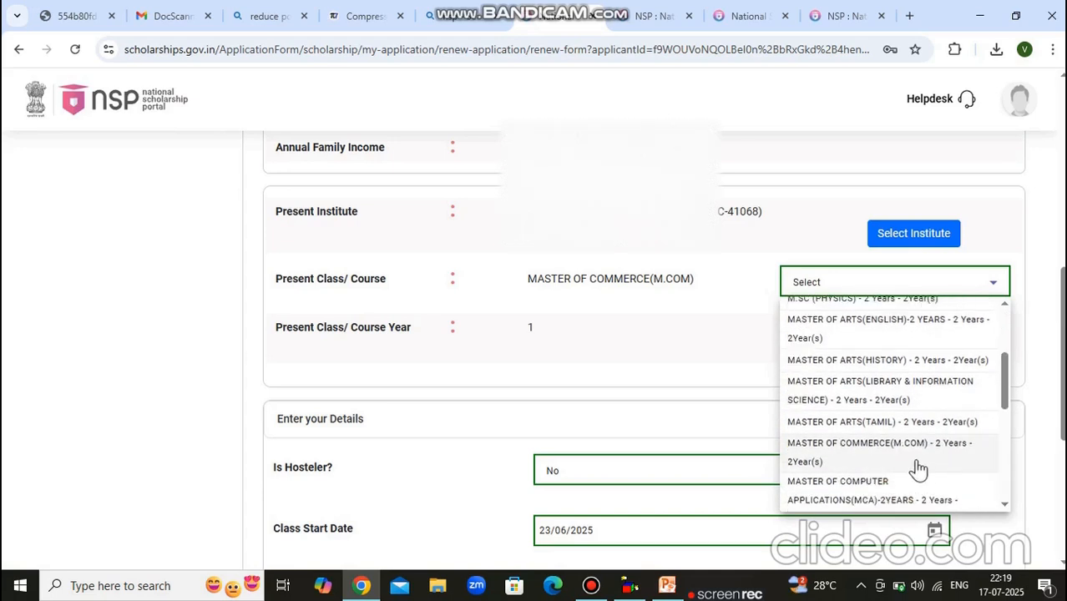
click(898, 451)
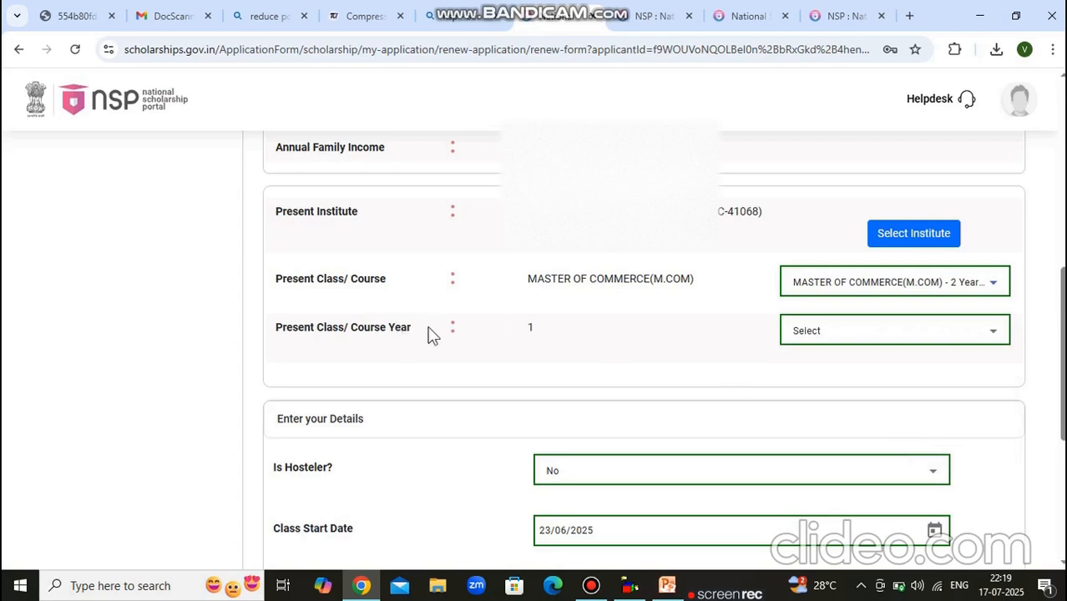
click(906, 342)
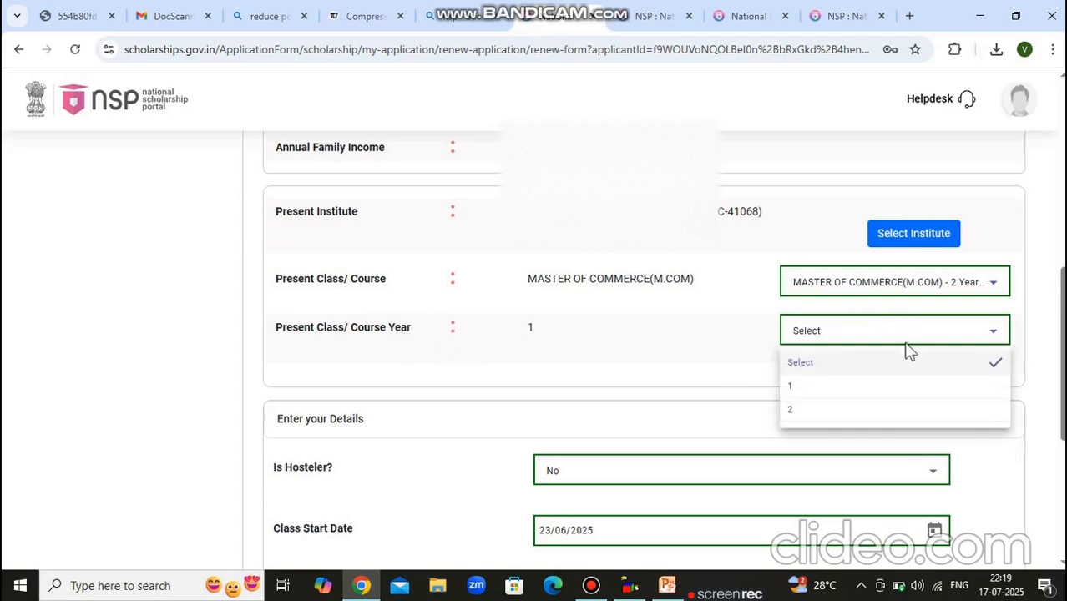
click(790, 387)
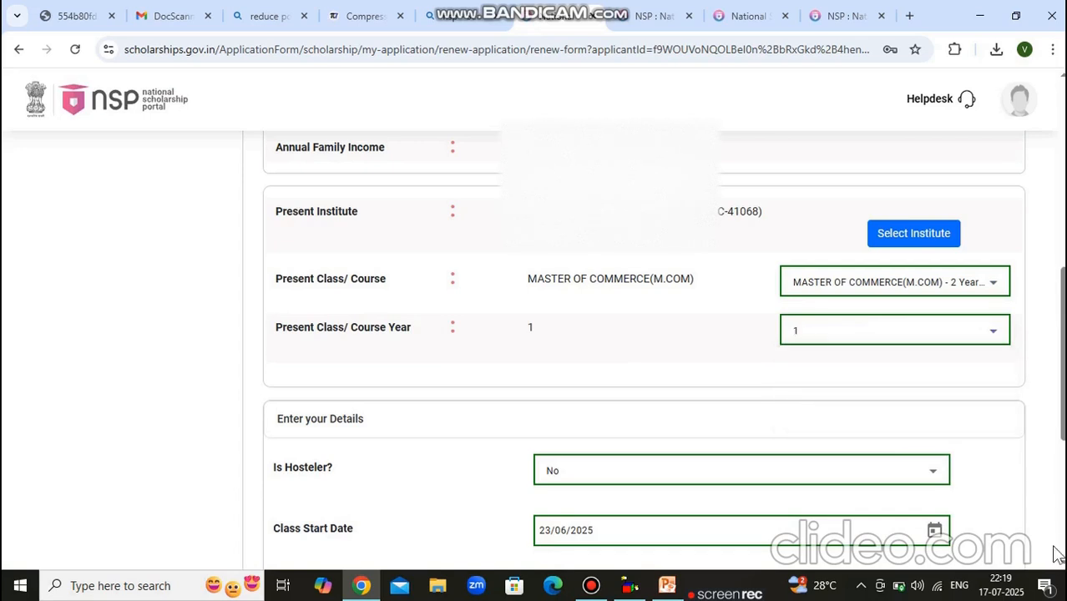
scroll(1060, 557, down, 2)
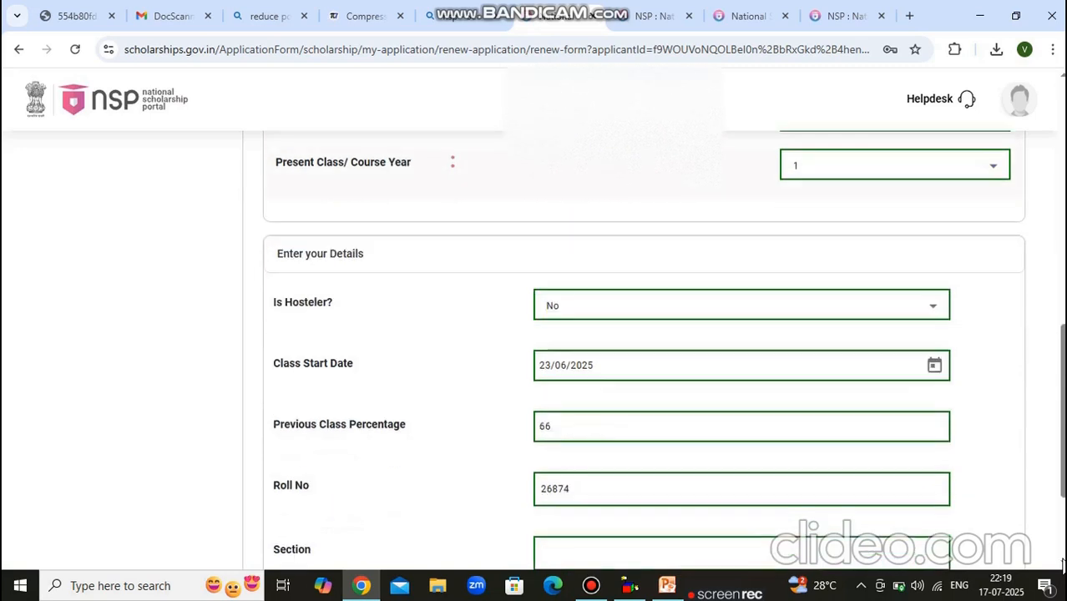
Change the previous class percentage from 66 to 64.1 and choose Save & Next.
click(1061, 561)
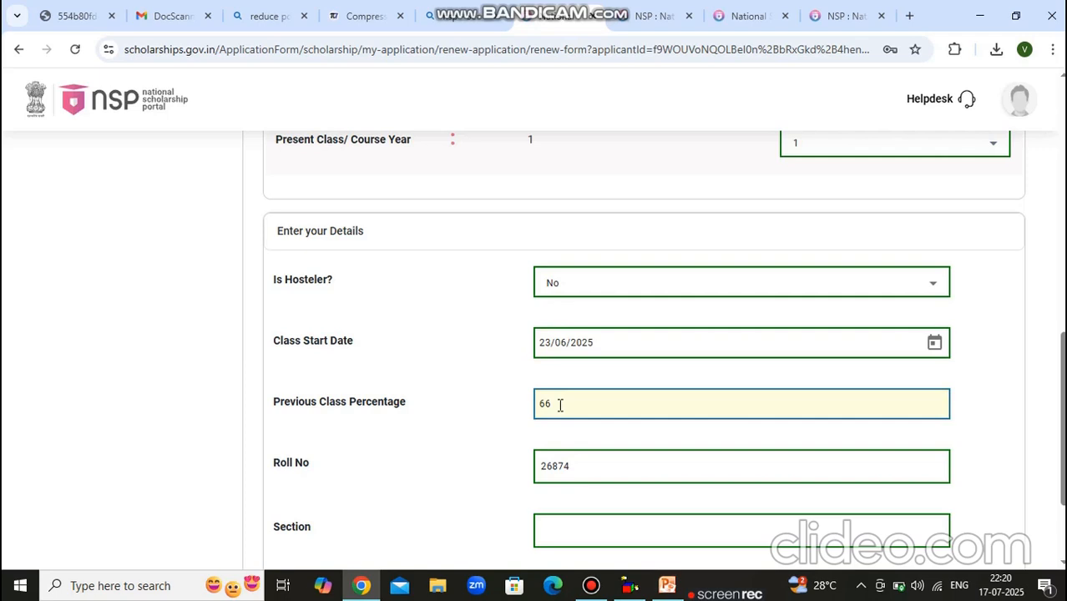
key(BackSpace)
text(4.)
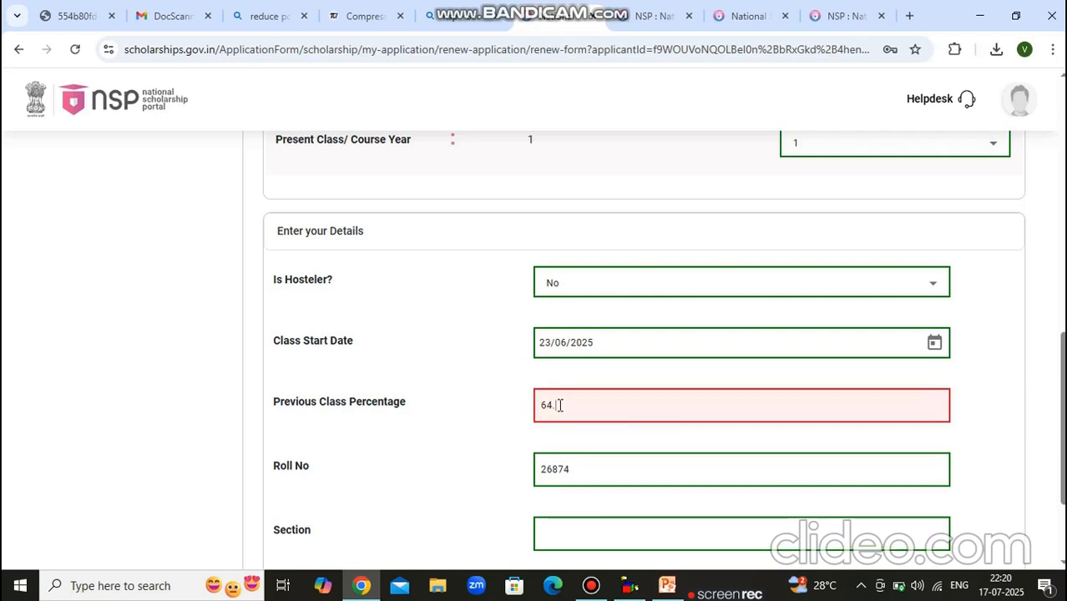
text(1)
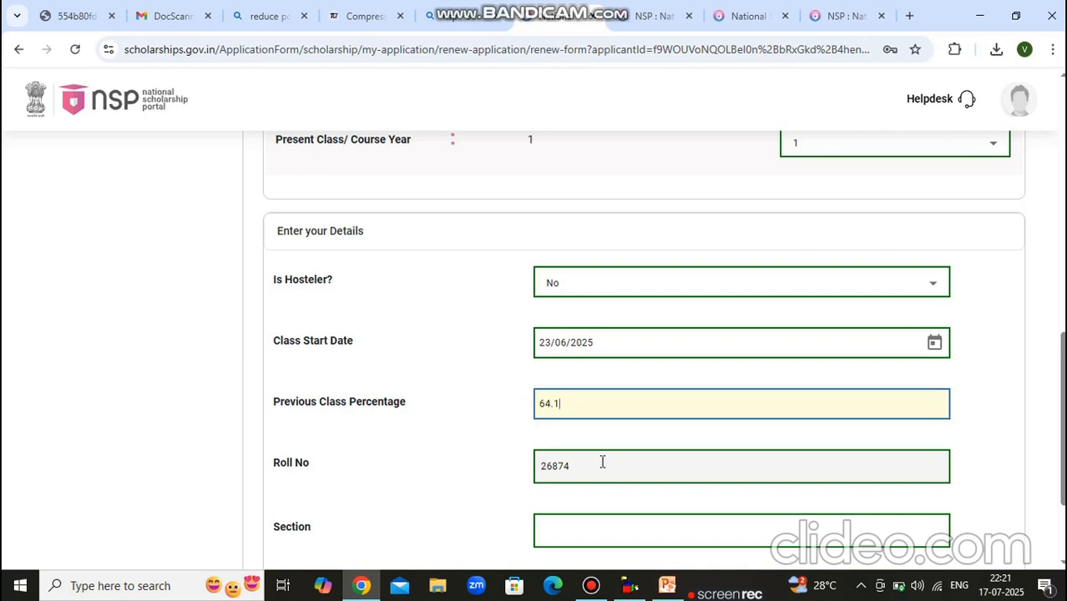
scroll(602, 461, down, 1)
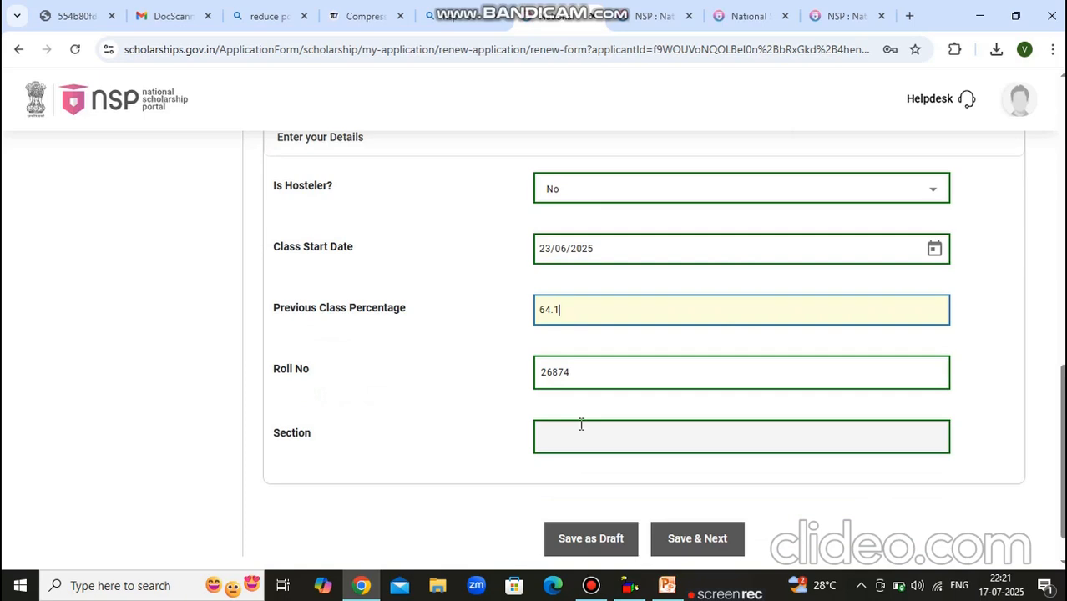
click(691, 538)
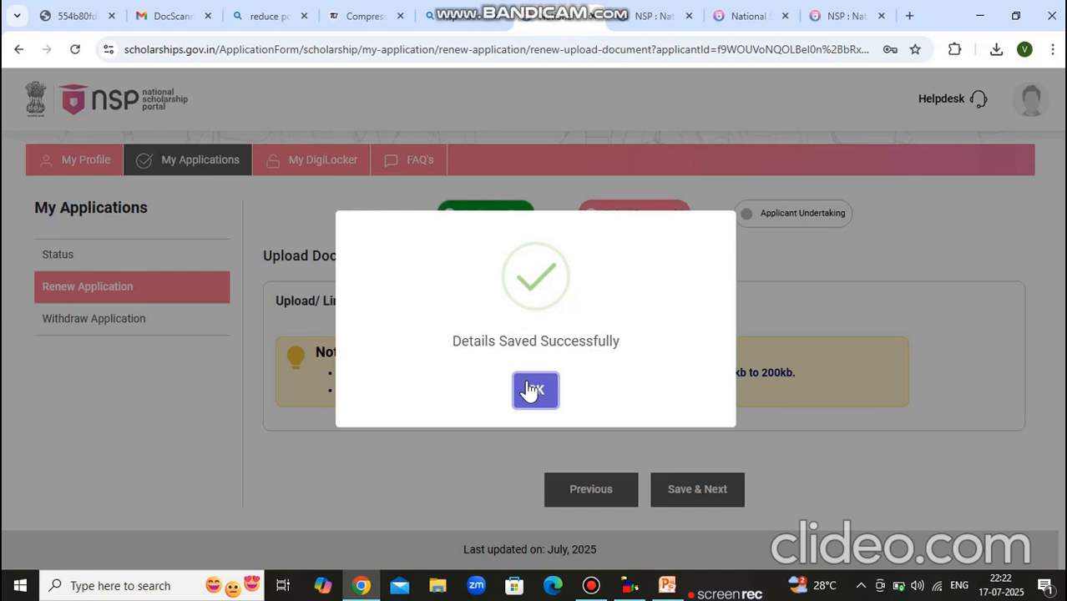
Acknowledge the 'Details Saved Successfully' confirmation.
click(531, 390)
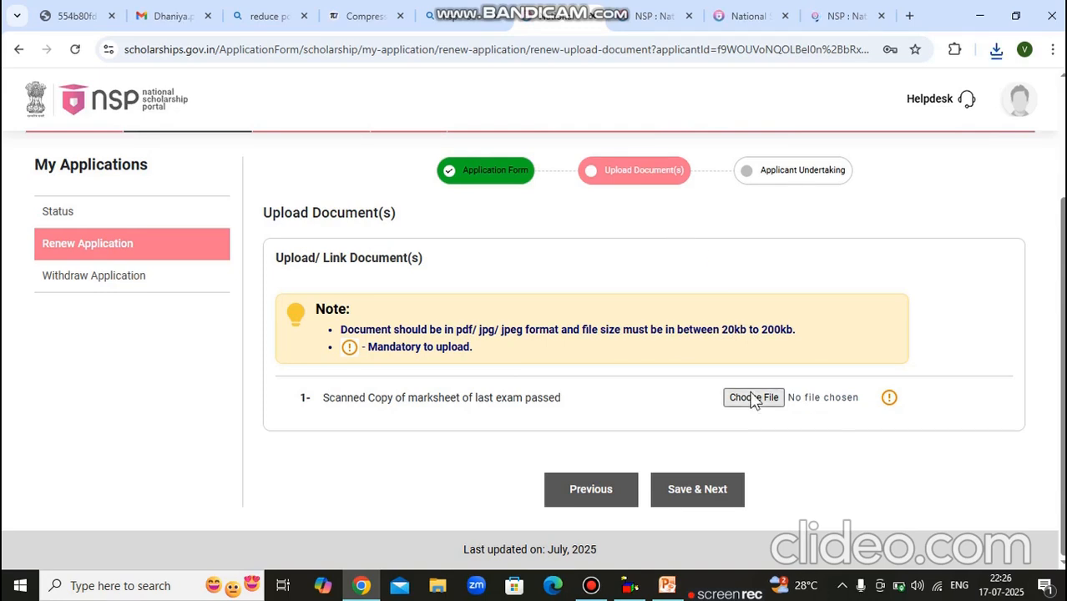
Upload the marksheet PDF from Downloads, then open the uploaded copy to verify it.
click(754, 398)
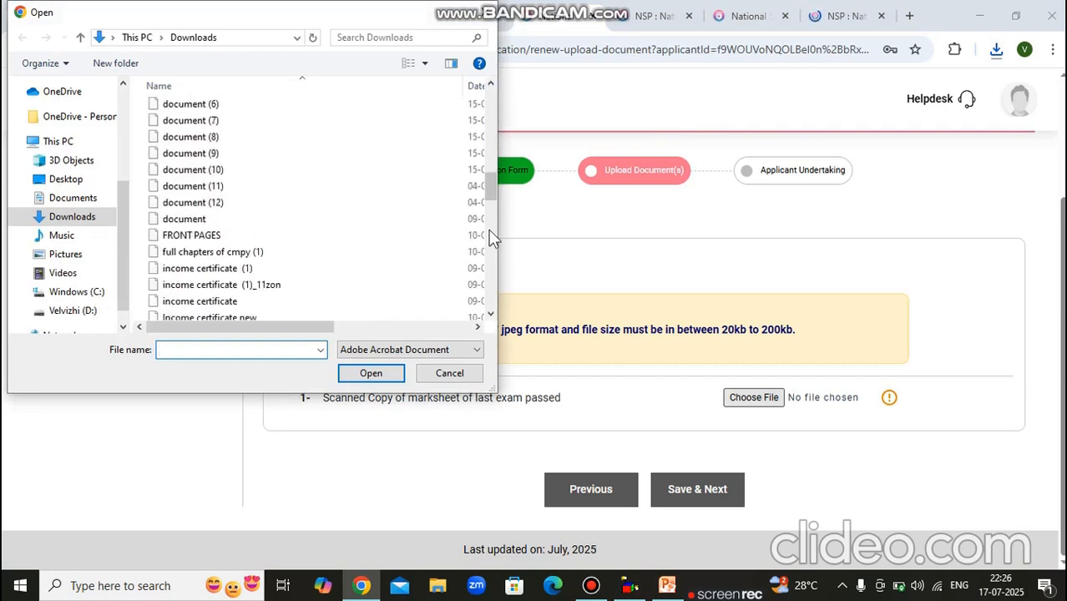
click(489, 230)
click(489, 230)
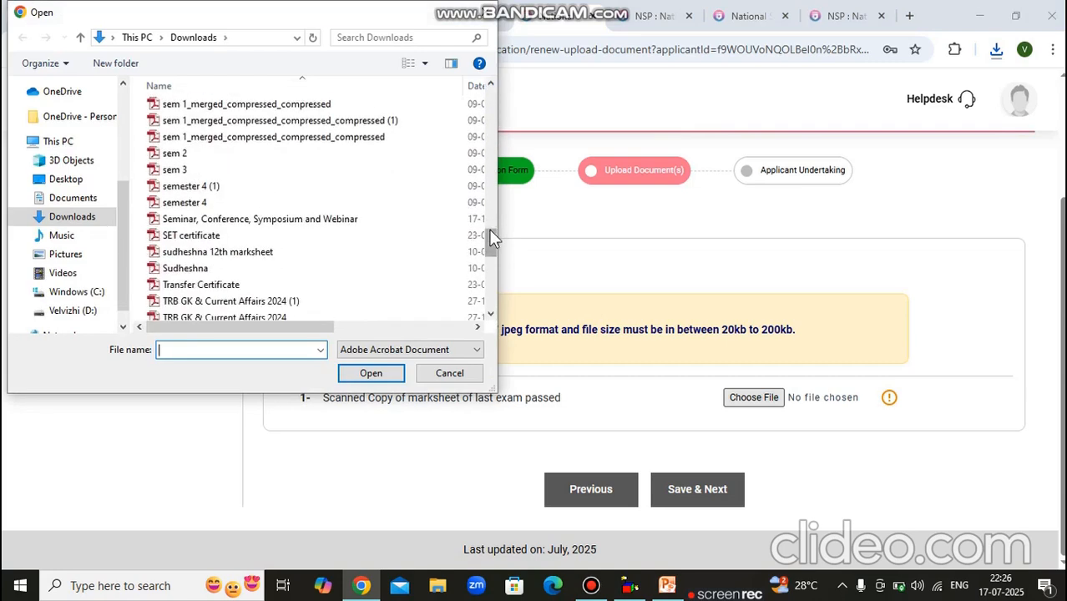
click(491, 283)
scroll(492, 307, down, 2)
click(367, 375)
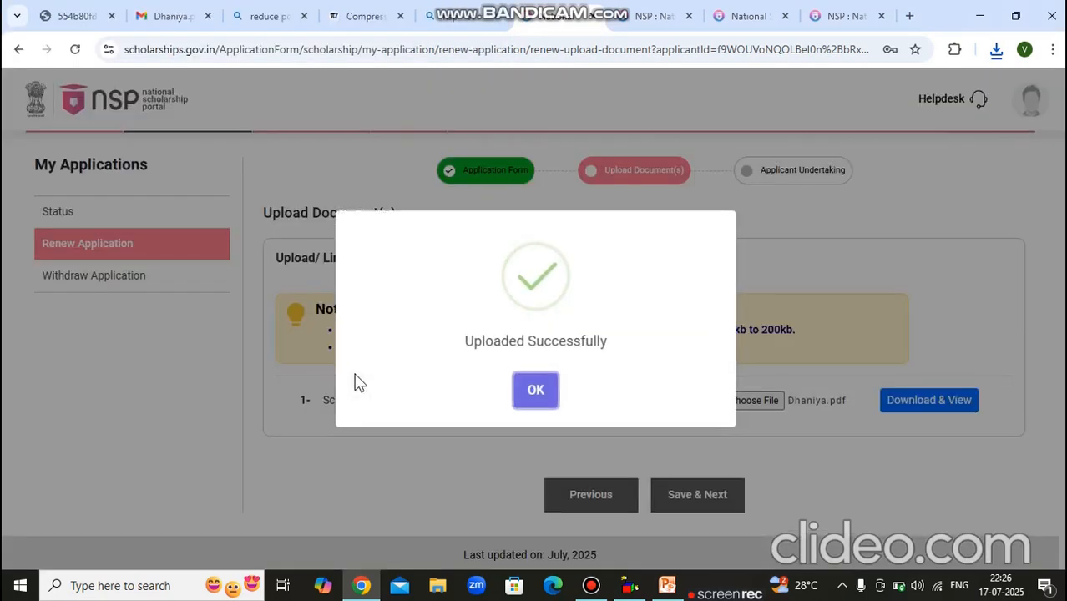
click(544, 390)
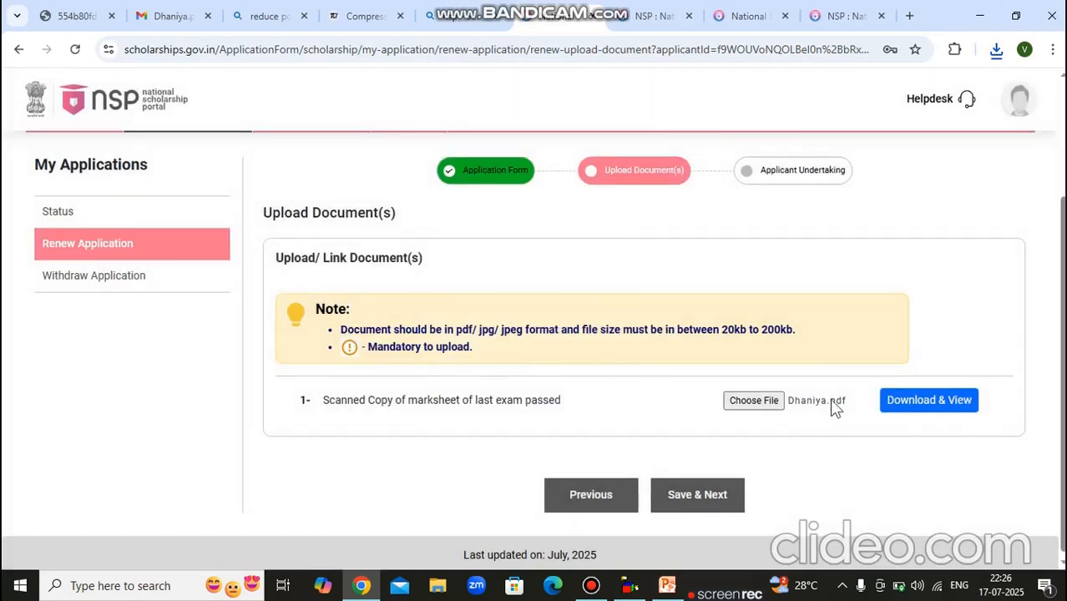
click(887, 409)
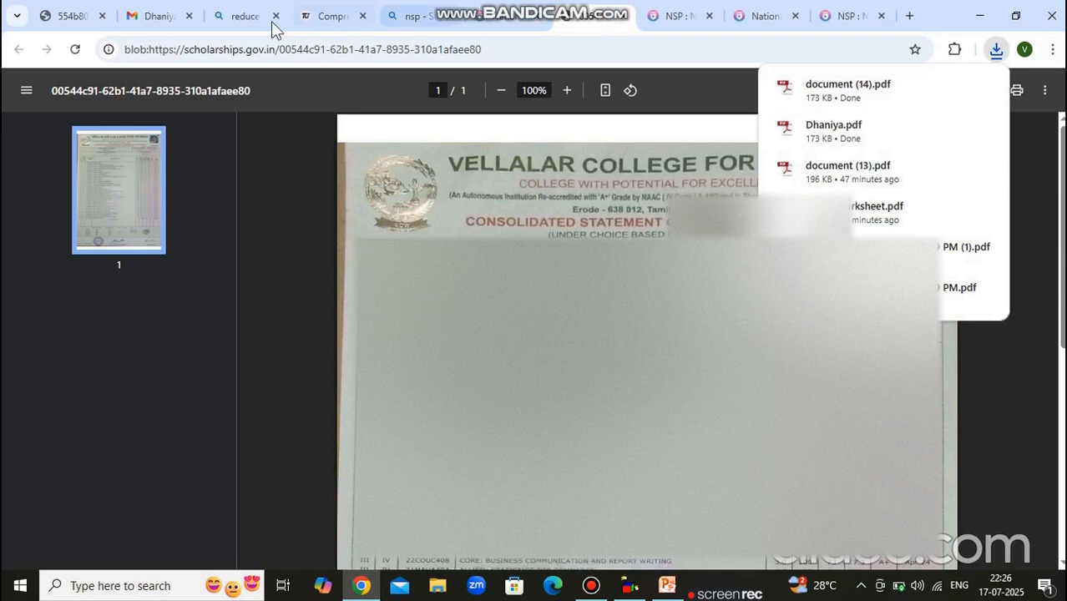
click(528, 8)
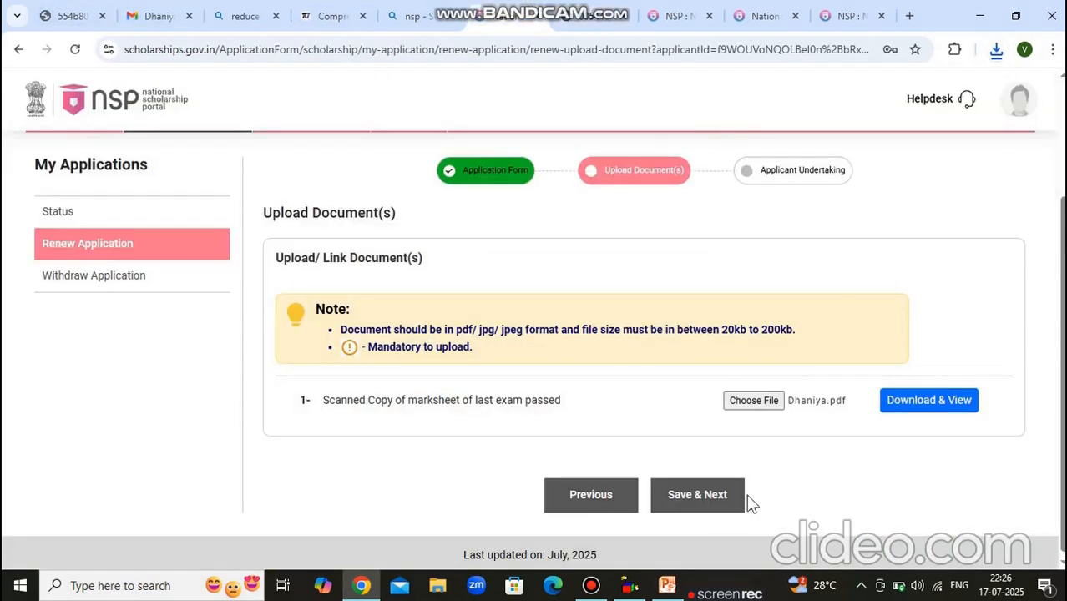
Save the uploads, agree to the applicant undertaking, and confirm the final submission.
click(716, 507)
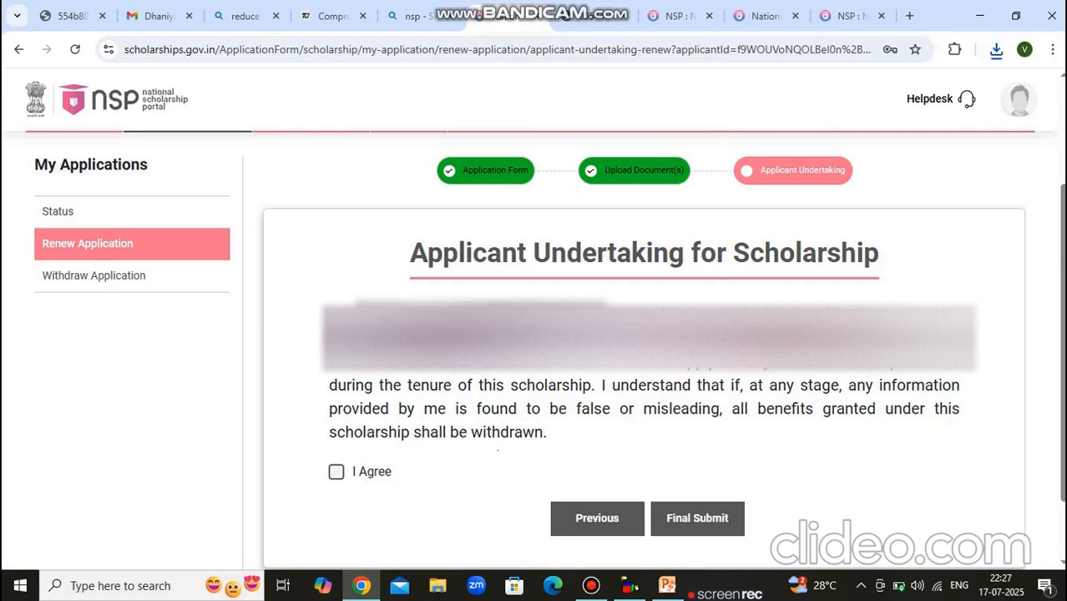
click(336, 472)
click(701, 518)
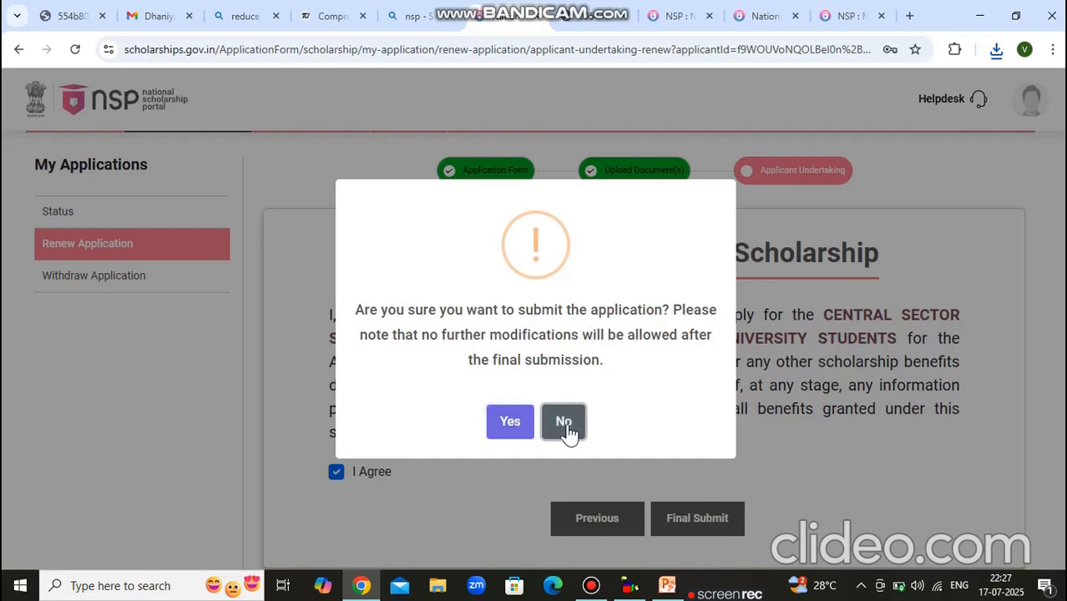
click(514, 422)
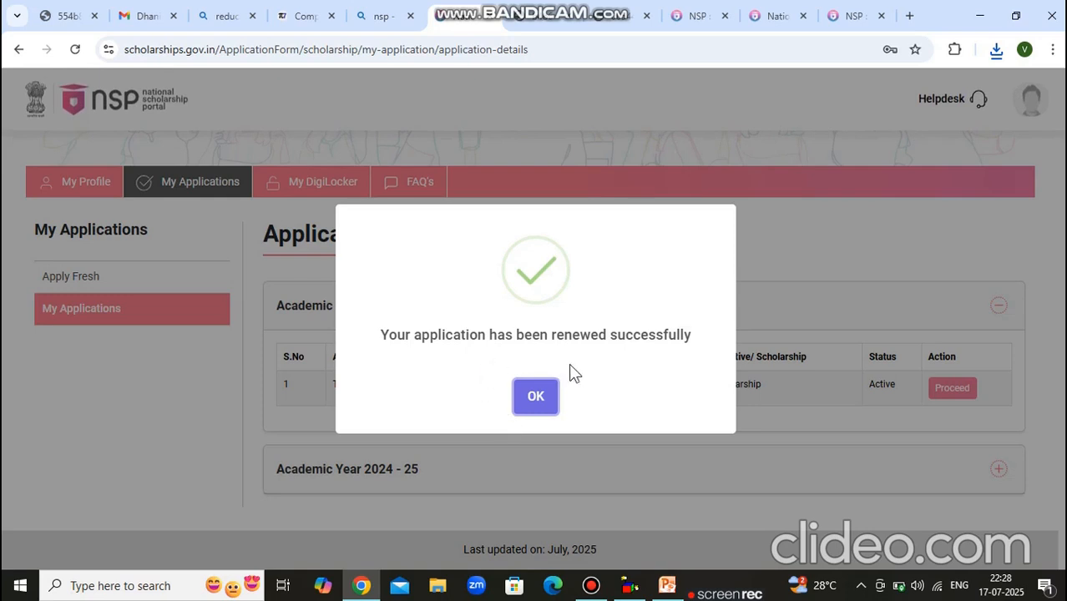
Open the 2025-26 application's Print Application Form and scroll through it.
click(529, 401)
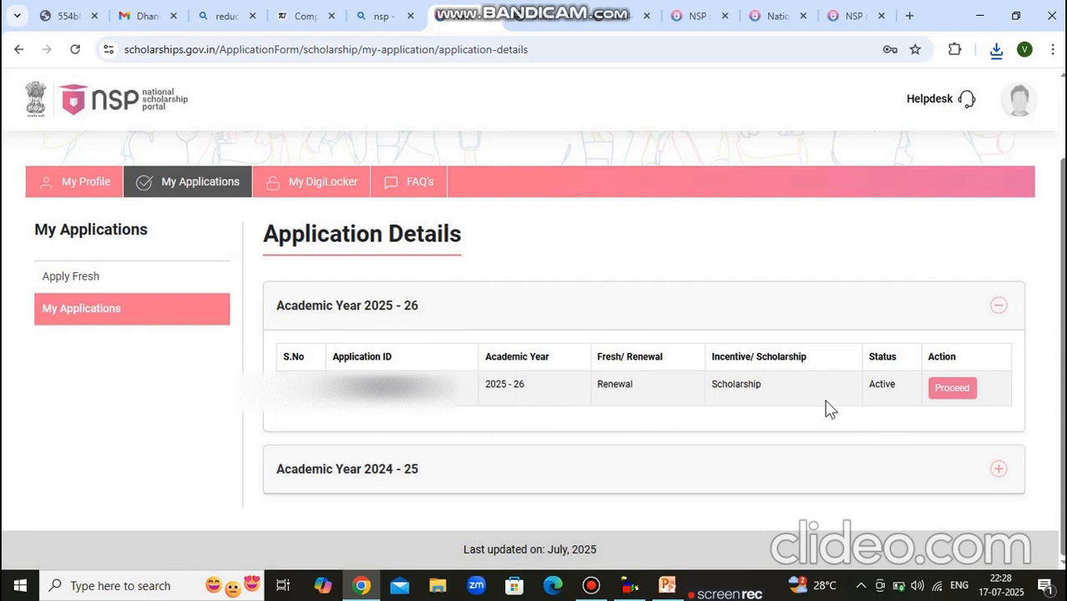
click(951, 389)
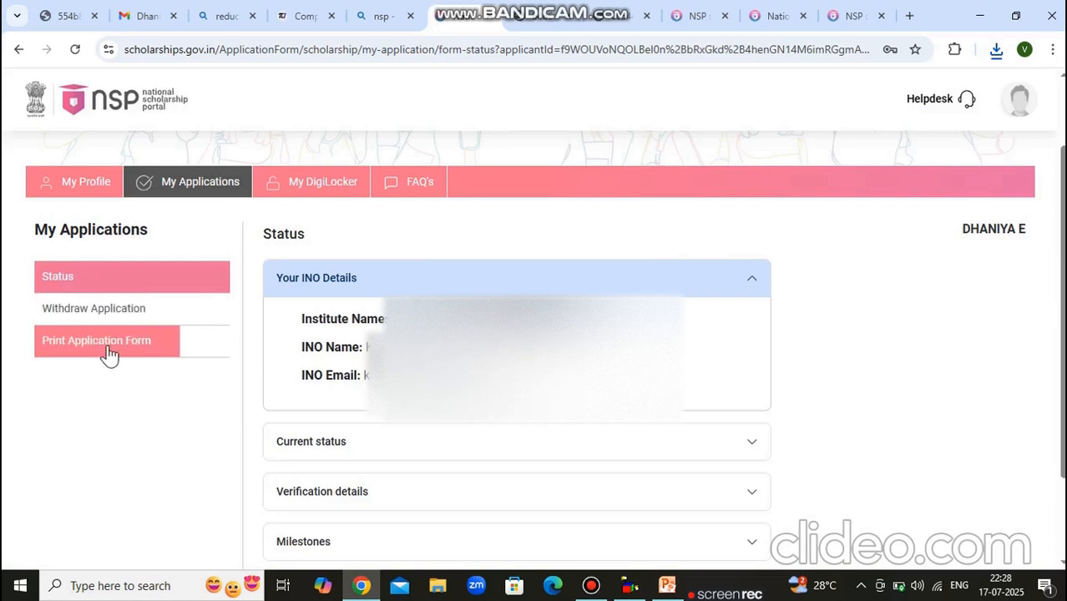
click(109, 354)
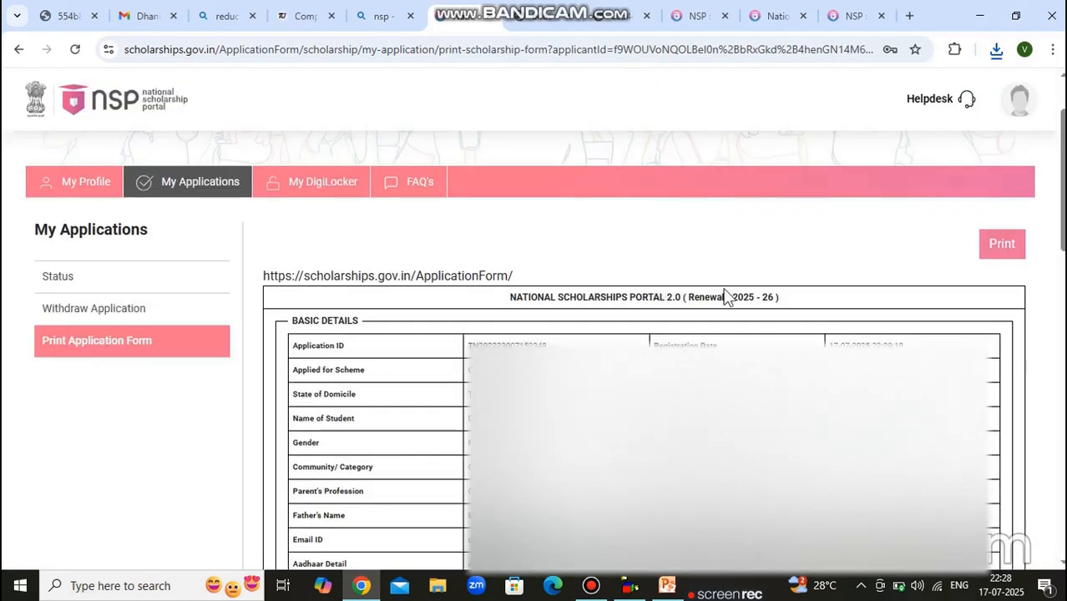
scroll(762, 316, up, 1)
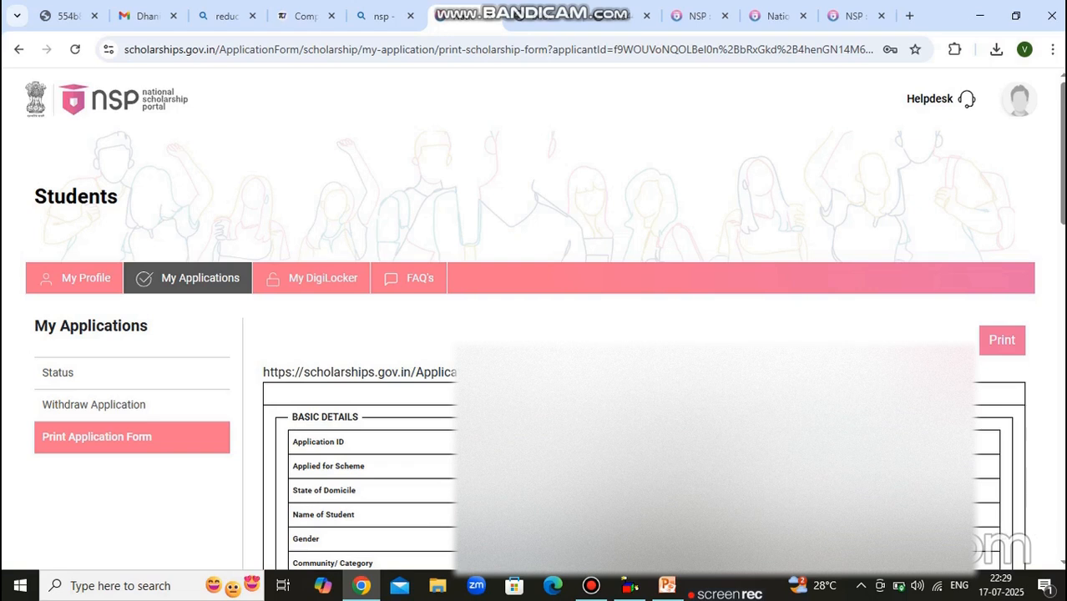
scroll(624, 431, down, 15)
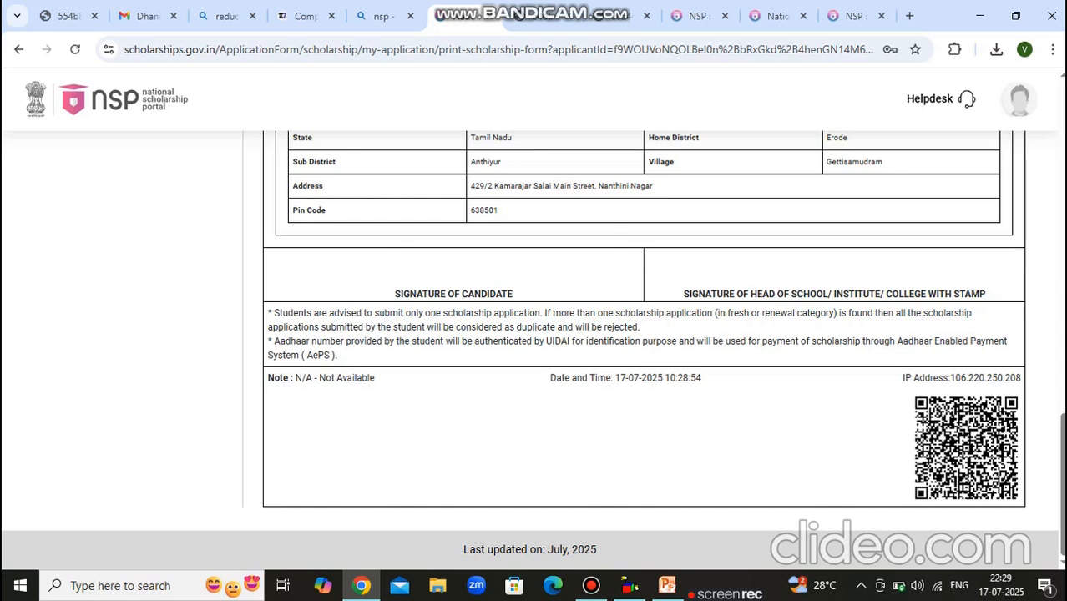
scroll(643, 334, up, 20)
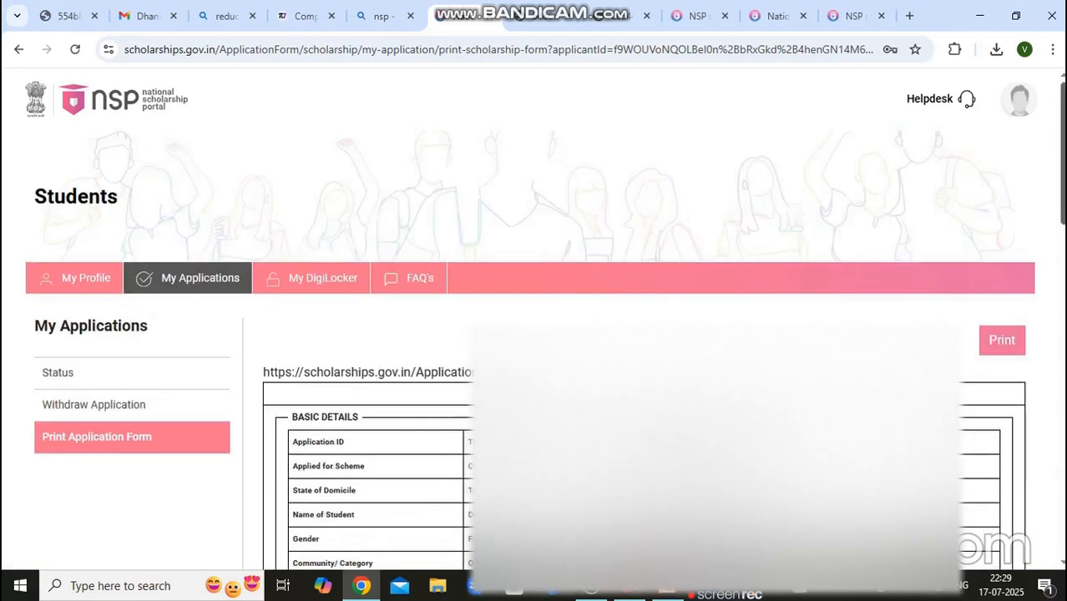